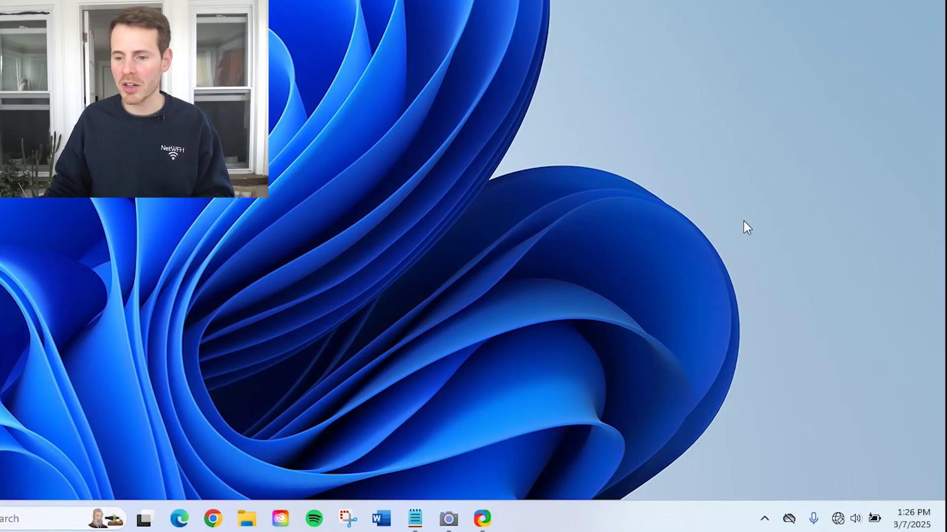
From the taskbar network flyout, choose the Hidden Network entry in the Wi-Fi list and start connecting.
left_click(838, 518)
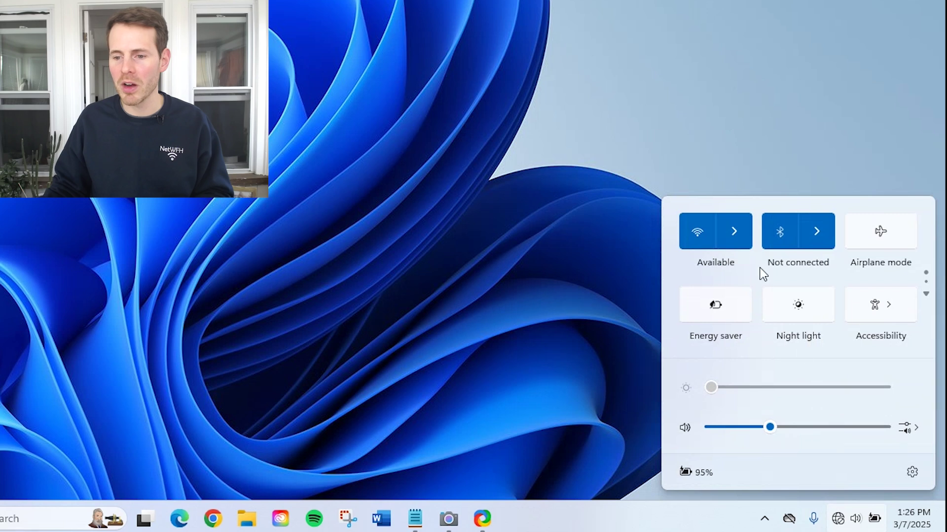
left_click(740, 234)
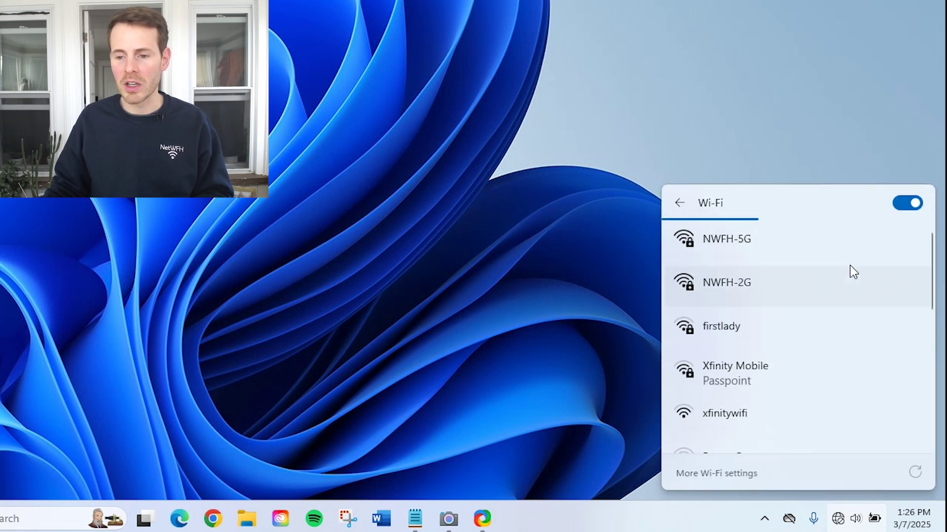
scroll(853, 272, "down", 10)
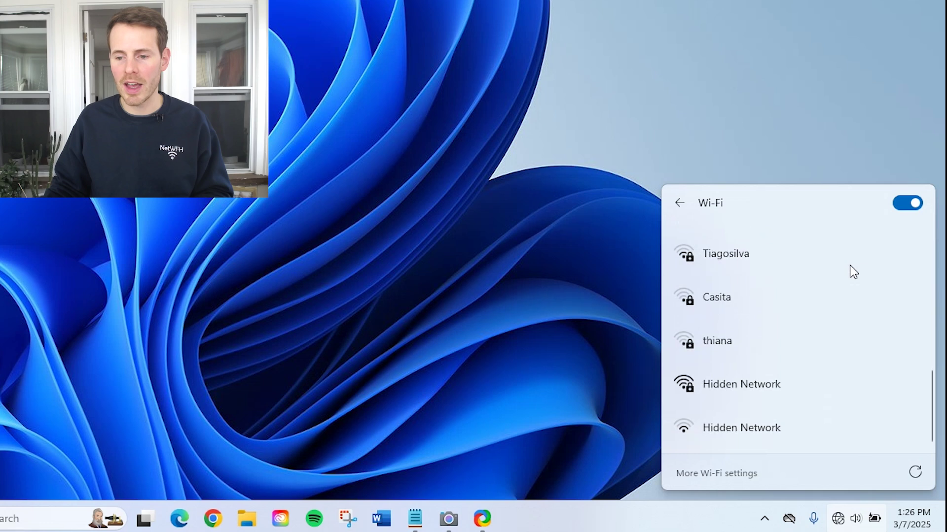
left_click(768, 387)
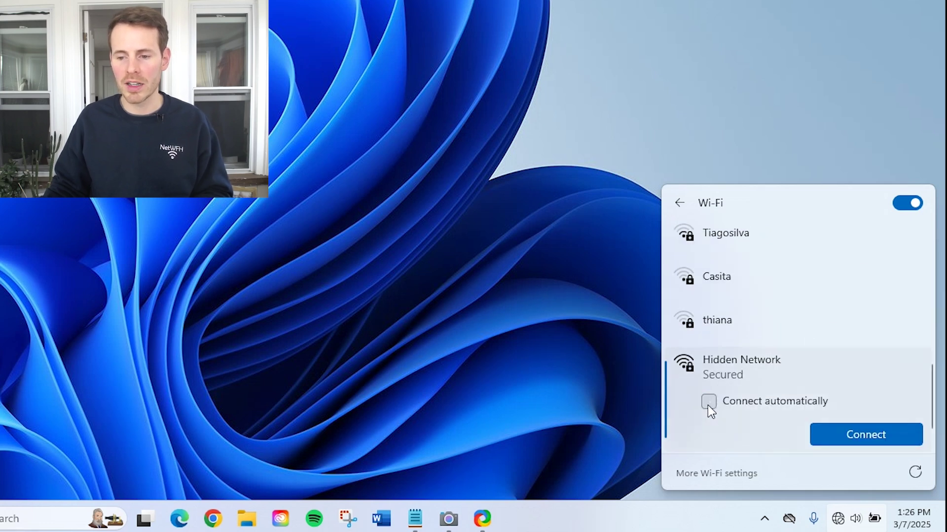
left_click(861, 436)
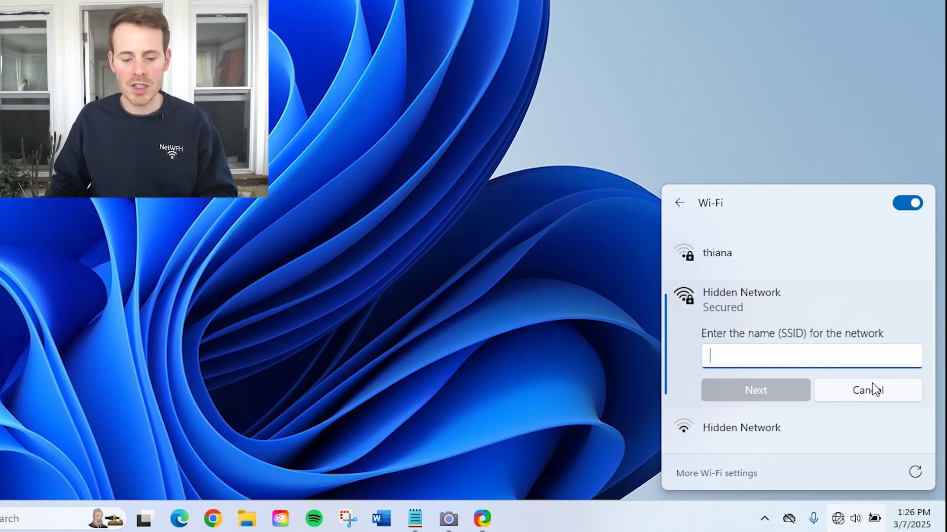
Submit a misspelled network name and a password, producing a can't-connect message.
type("MWFH-Guest")
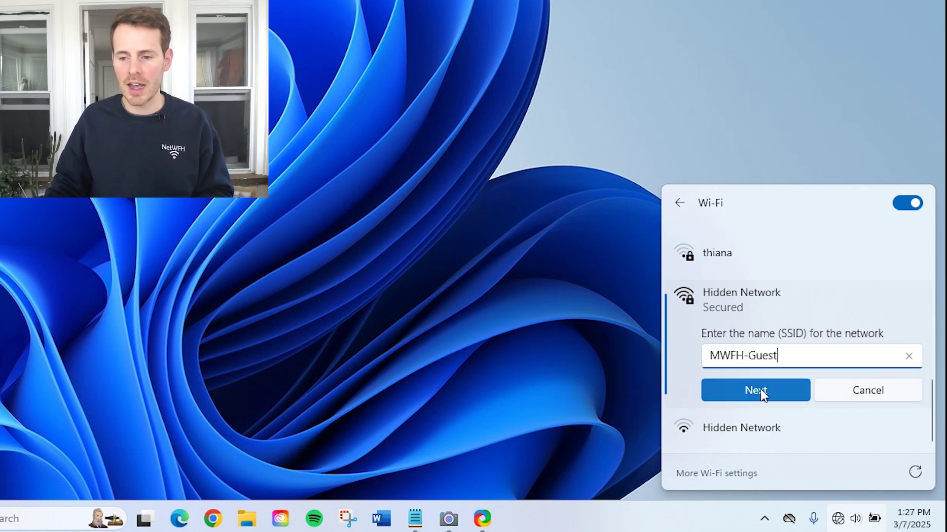
left_click(760, 389)
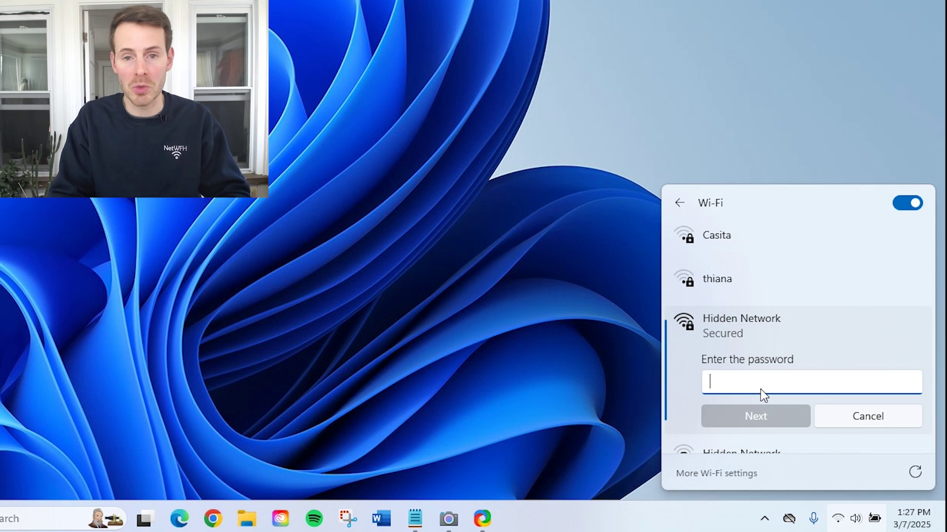
type("•••••••••••••••")
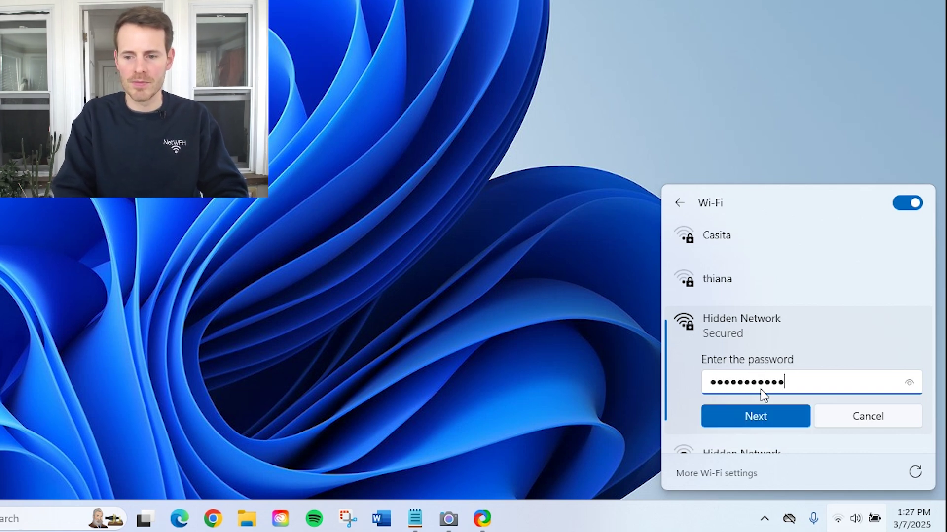
key("Return")
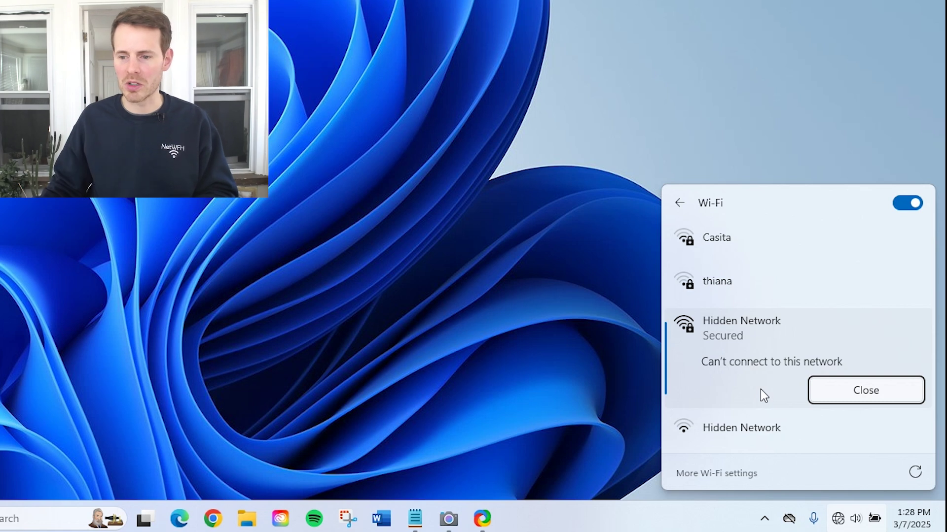
Dismiss the failure and retry the Hidden Network with the network name NWFH-Guest.
left_click(840, 390)
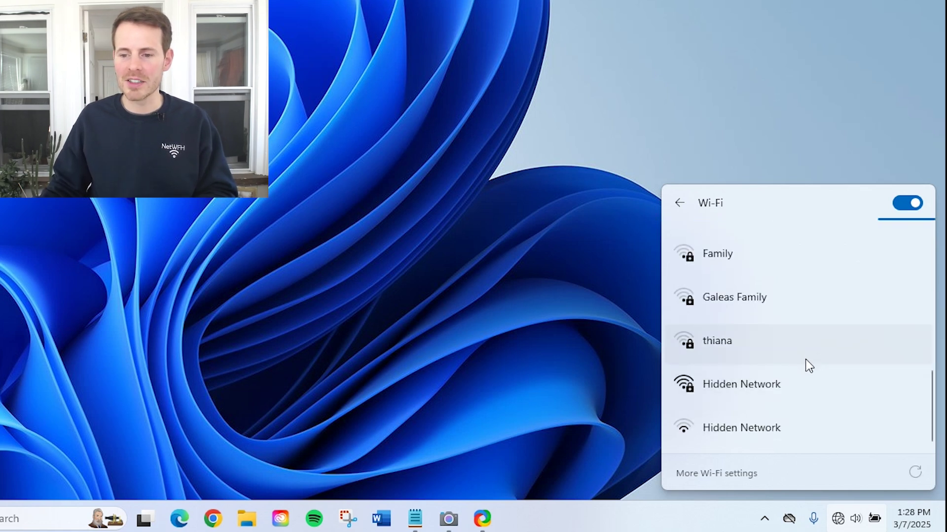
left_click(761, 388)
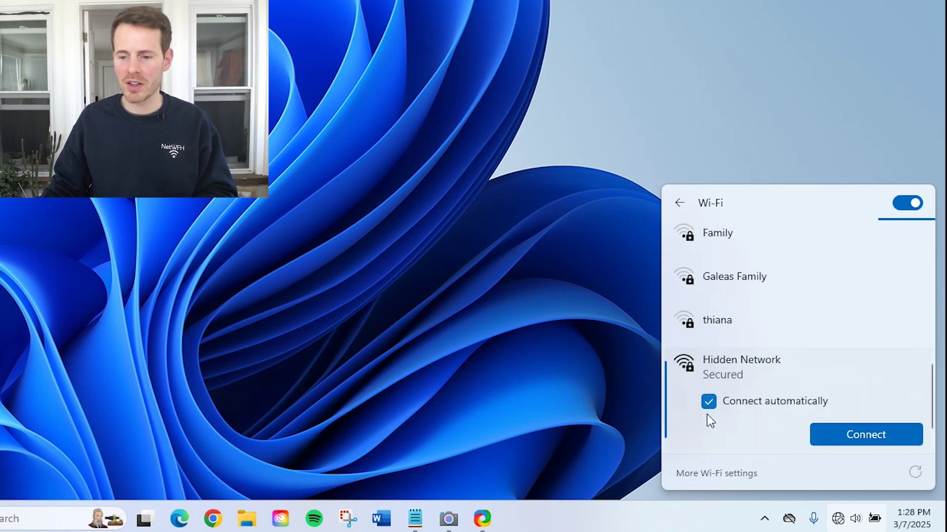
left_click(846, 434)
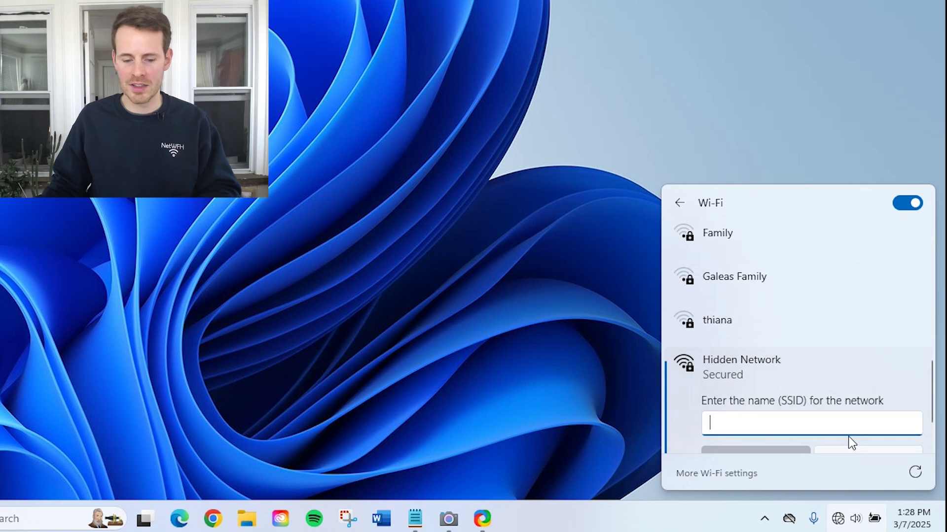
type("NWFH-Guest")
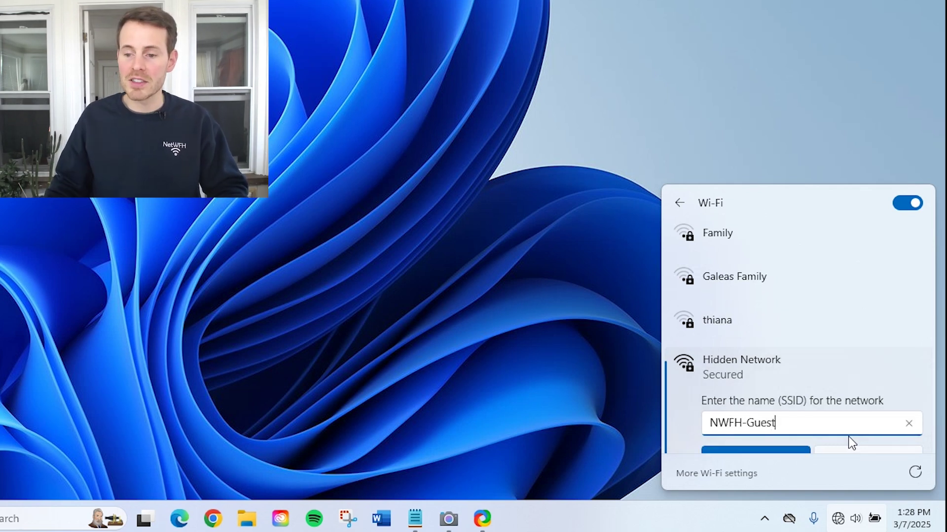
scroll(836, 395, "down", 2)
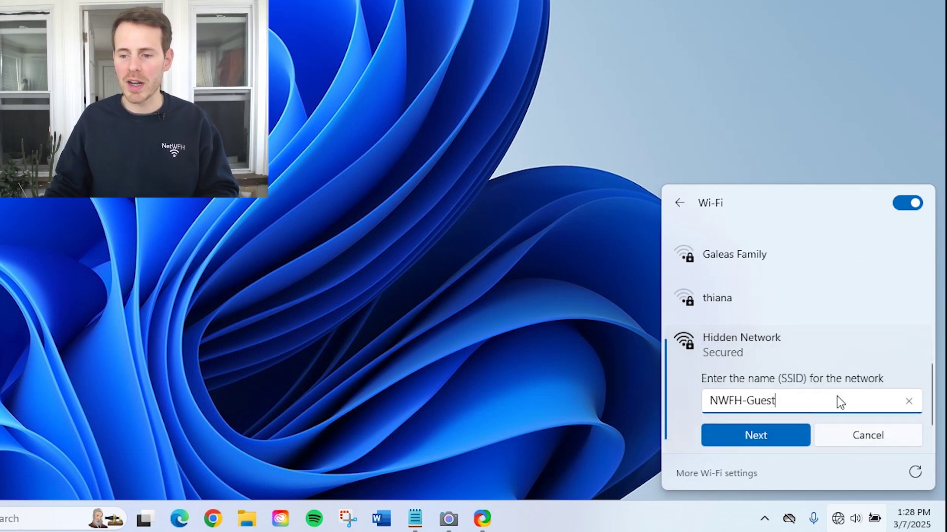
left_click(770, 395)
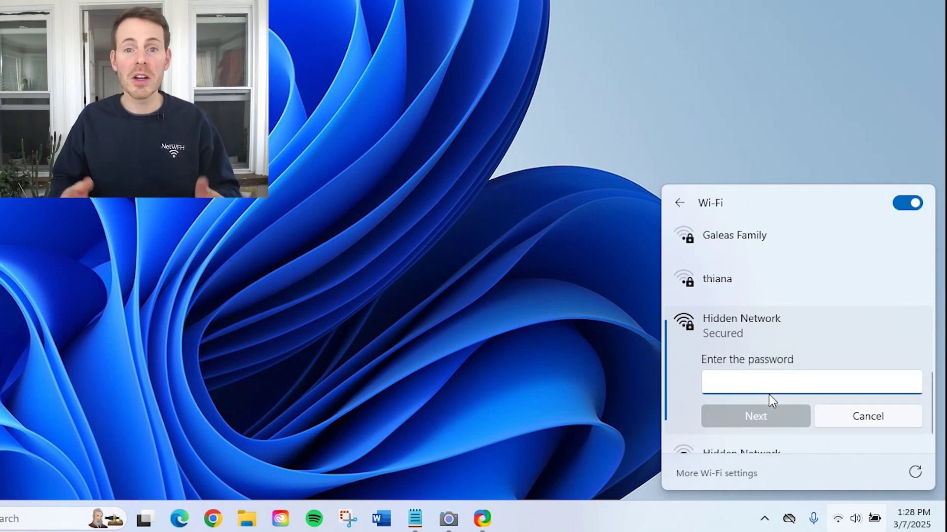
Re-enter the network password to connect to NWFH-Guest, then close the Wi-Fi panel.
type("*****")
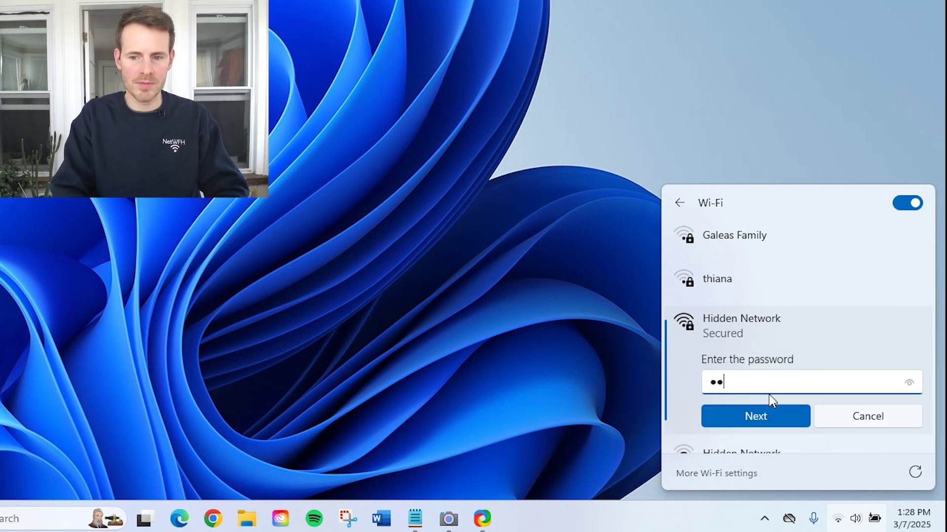
key("BackSpace")
key("BackSpace")
key("BackSpace")
key("BackSpace")
key("BackSpace")
type("***************")
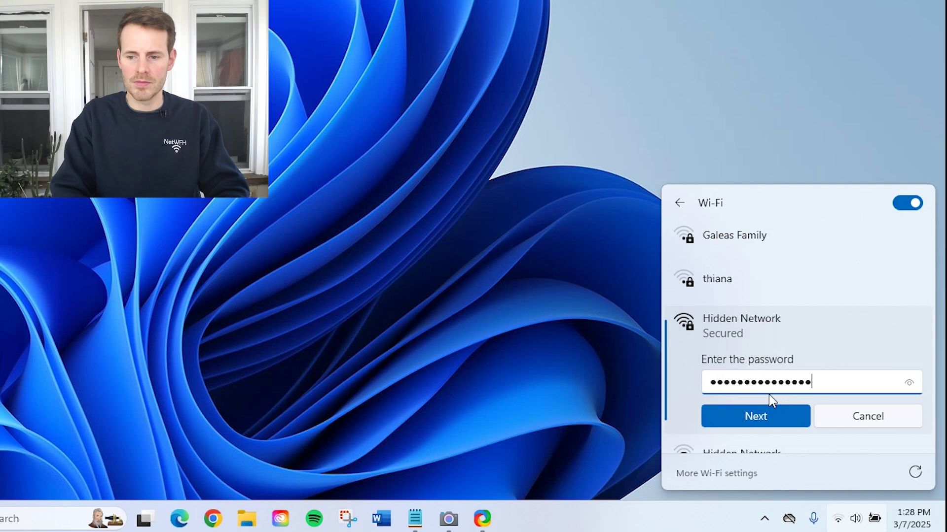
key("Return")
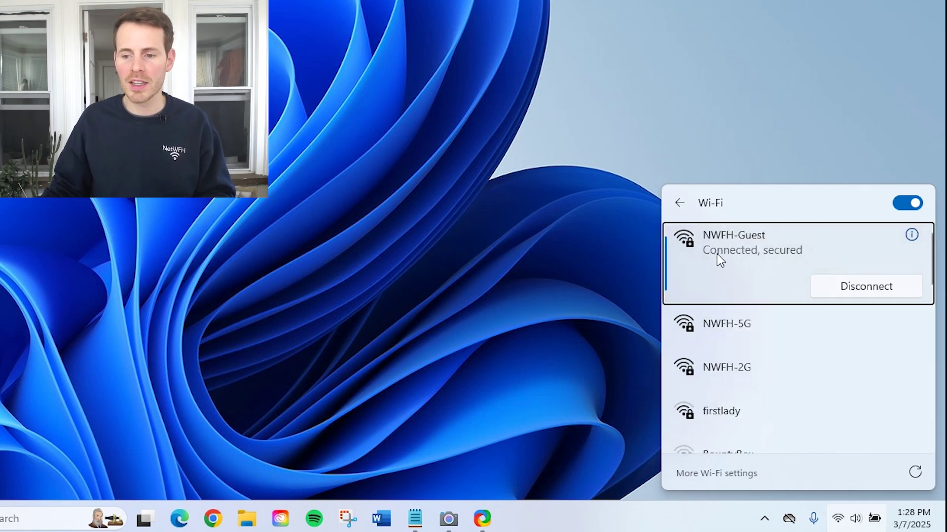
left_click(758, 117)
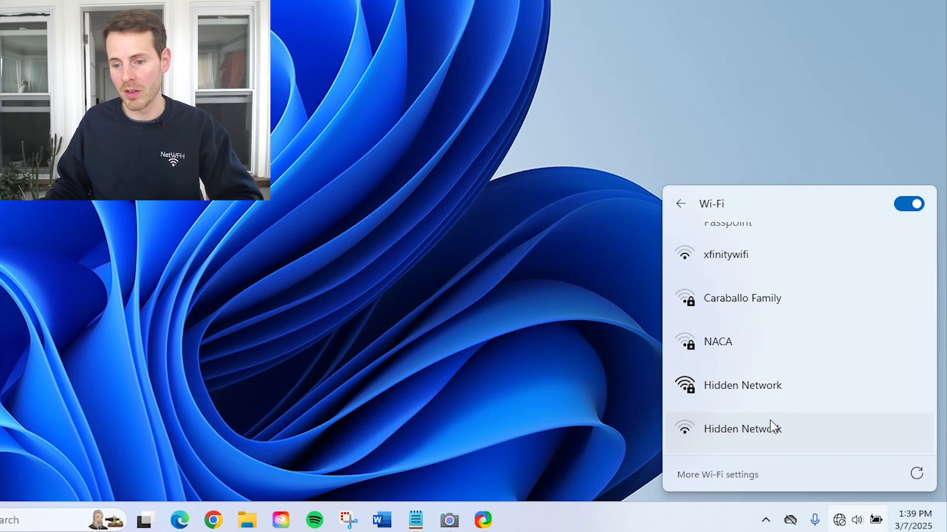
Expand the open Hidden Network entry to show its connection options and warning.
left_click(731, 430)
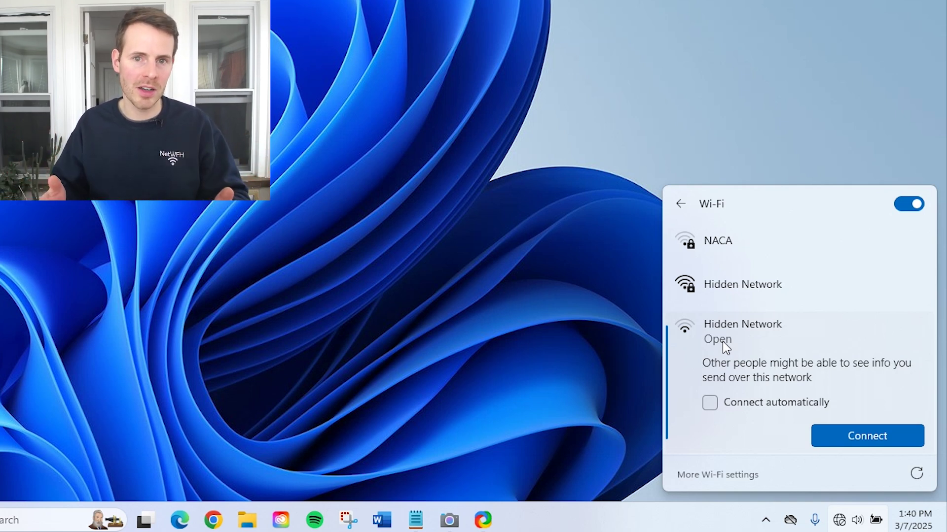
Attempt connecting via the open Hidden Network entry with NWFH-Guest as the network name.
left_click(744, 289)
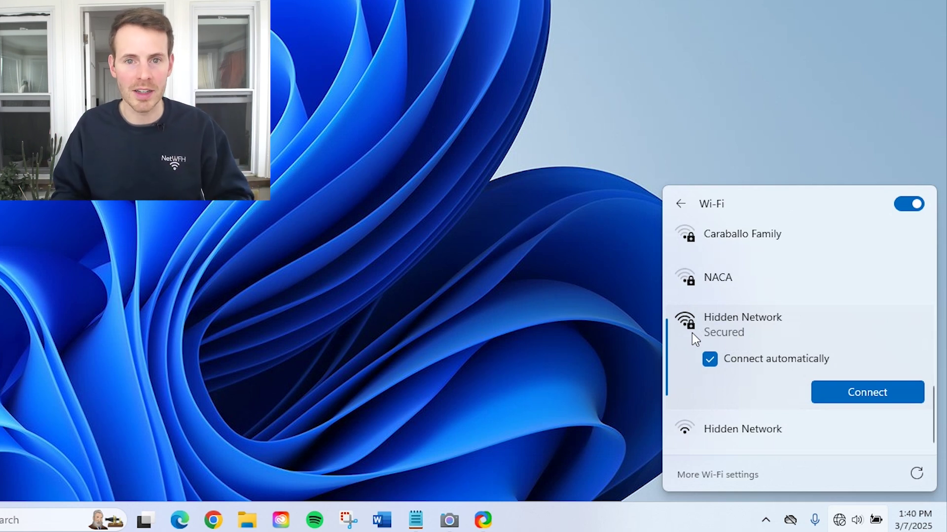
left_click(749, 430)
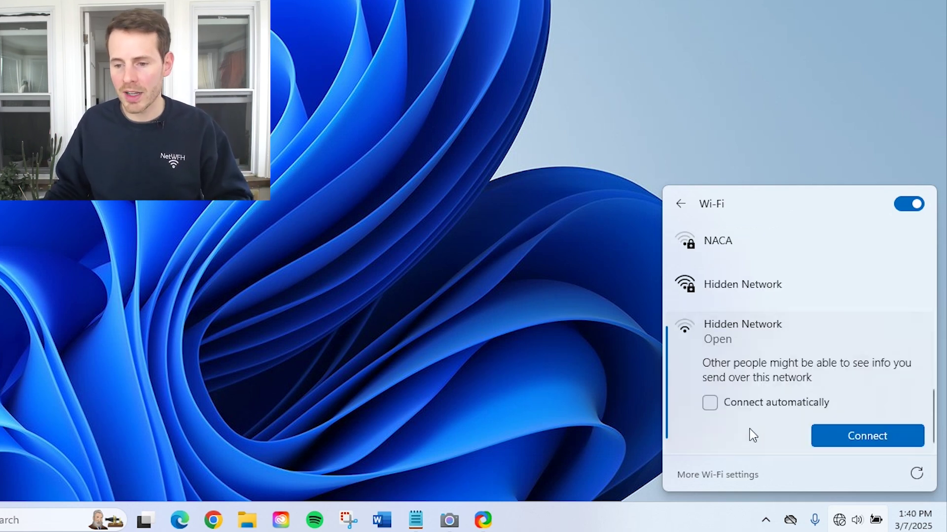
left_click(862, 429)
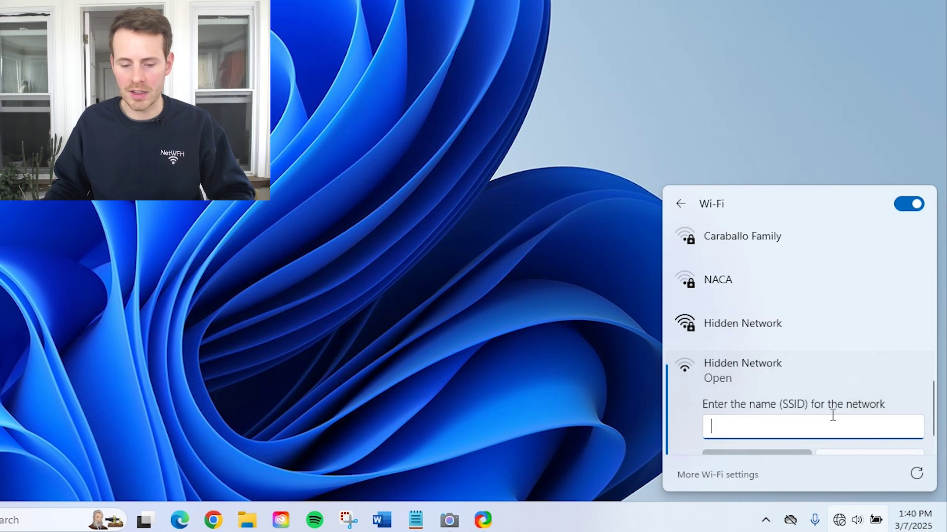
type("NWFH-Guest")
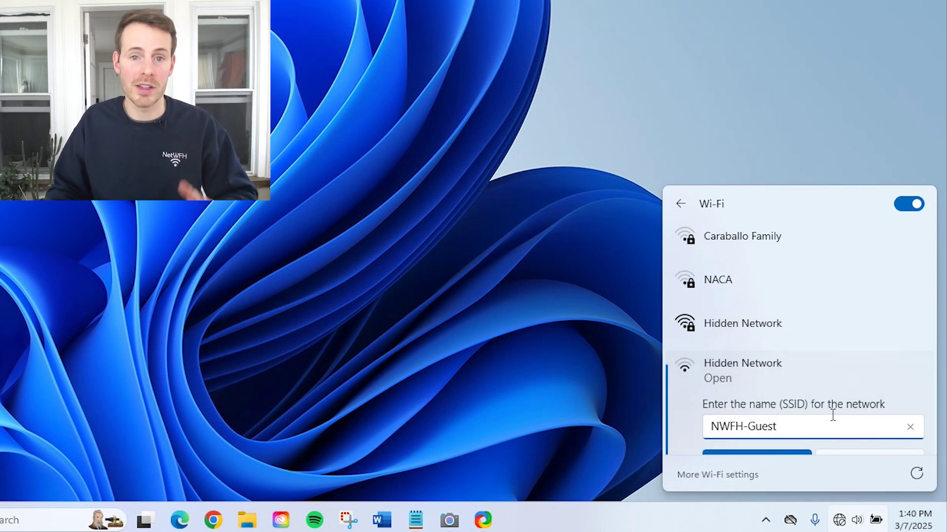
key("Return")
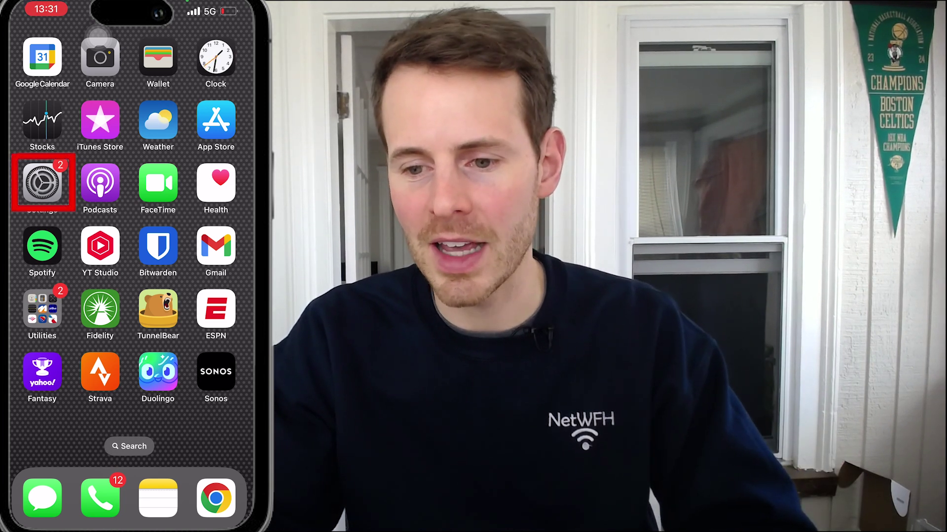
On the iPhone, go to Settings > Wi-Fi and choose Other… to add a network manually.
left_click(42, 182)
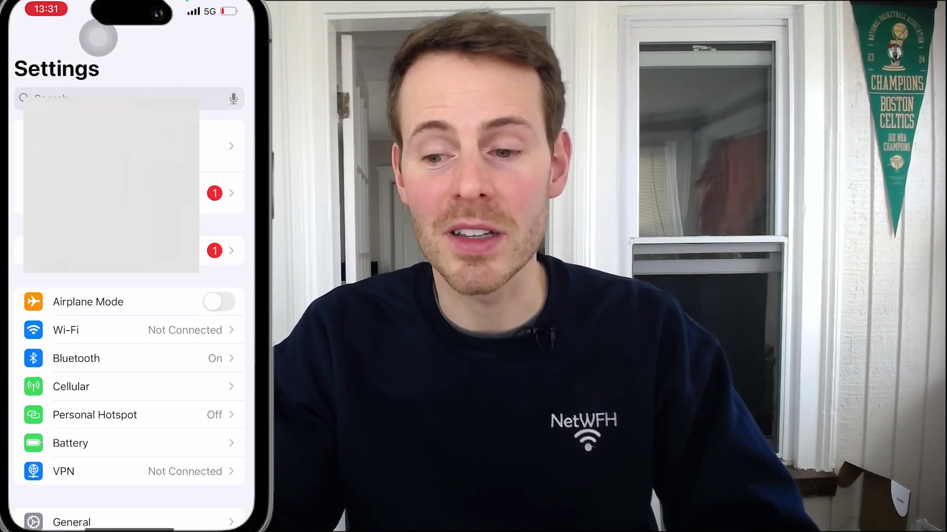
left_click(66, 330)
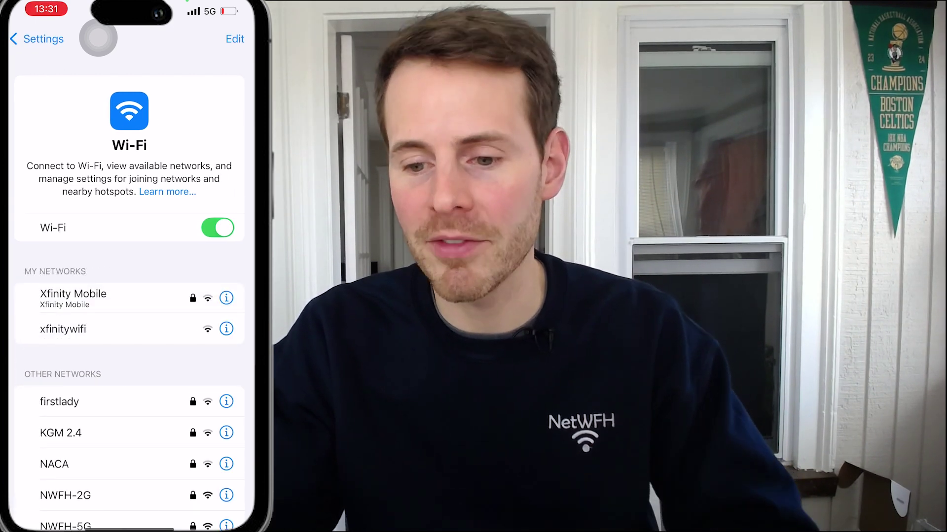
scroll(98, 37, "down", 5)
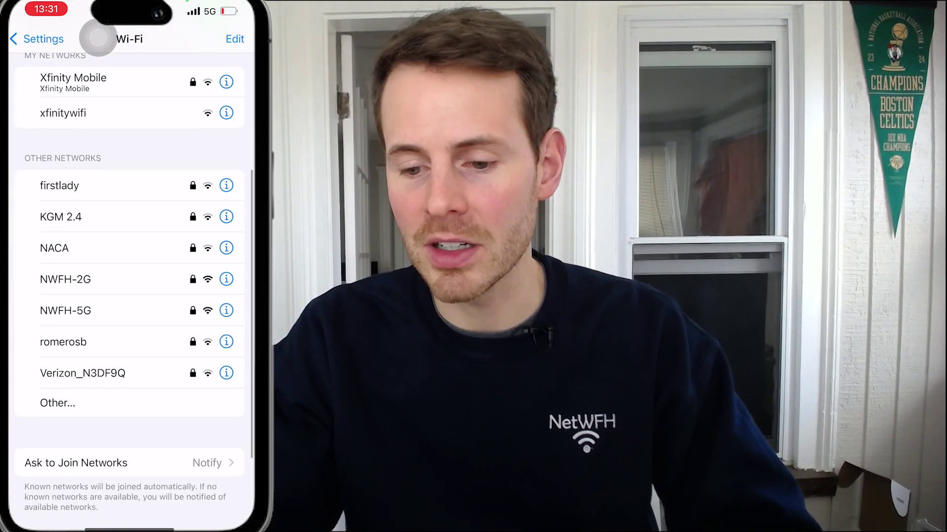
left_click(57, 317)
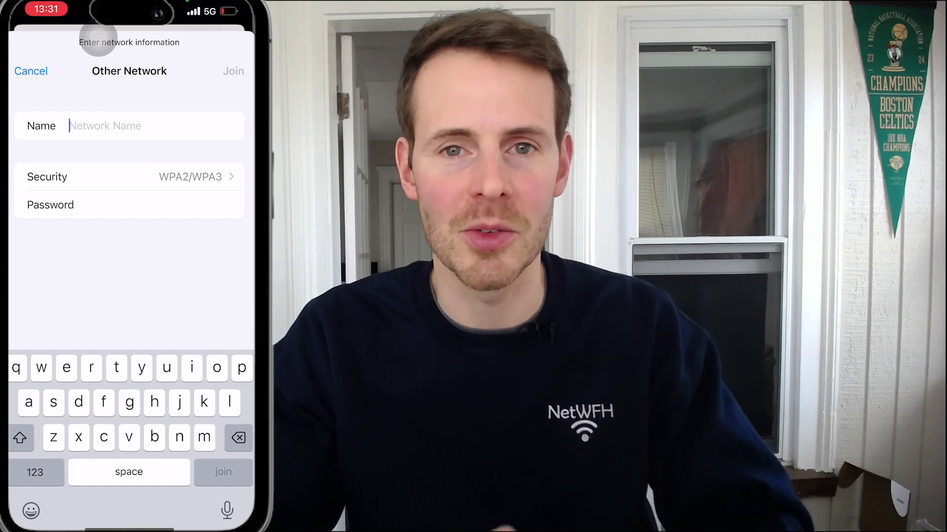
Type the network name NWFH-Guest with capitals into the Name field.
key("shift")
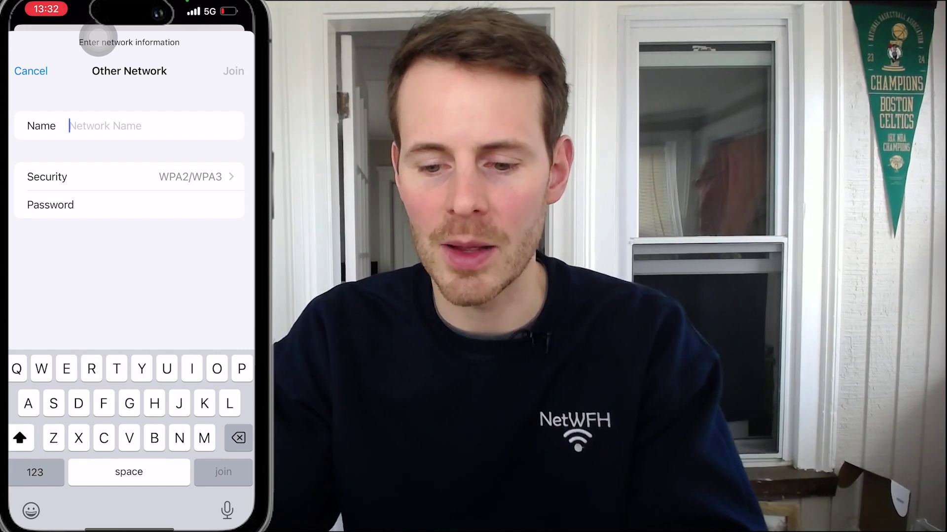
type("NW")
key("shift")
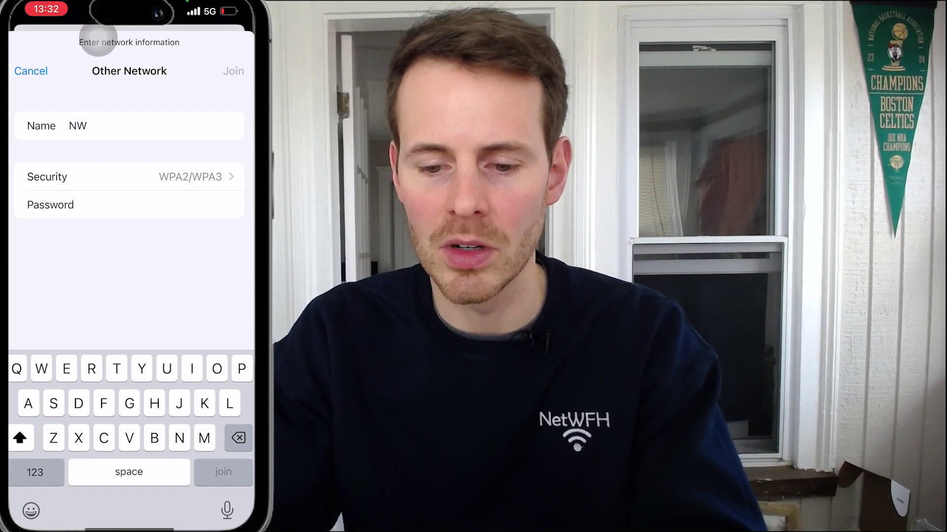
type("FH-")
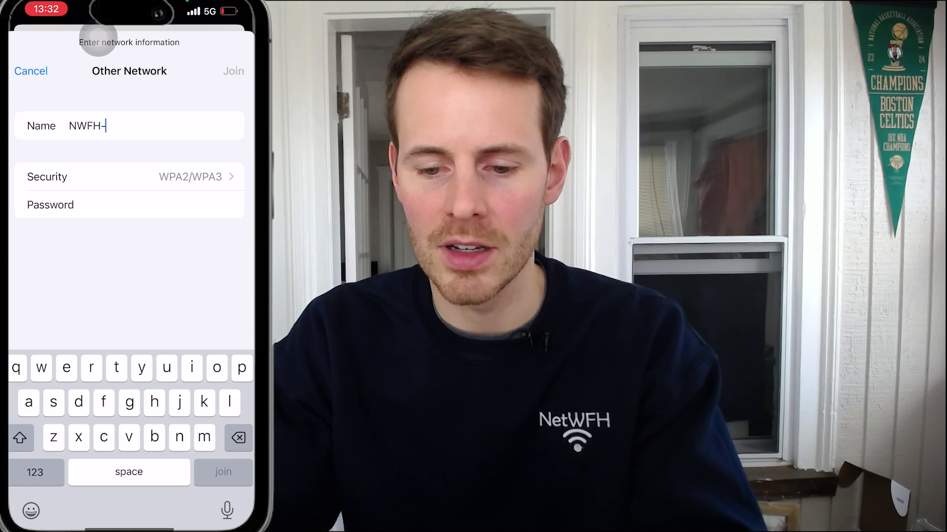
key("shift")
type("Gue")
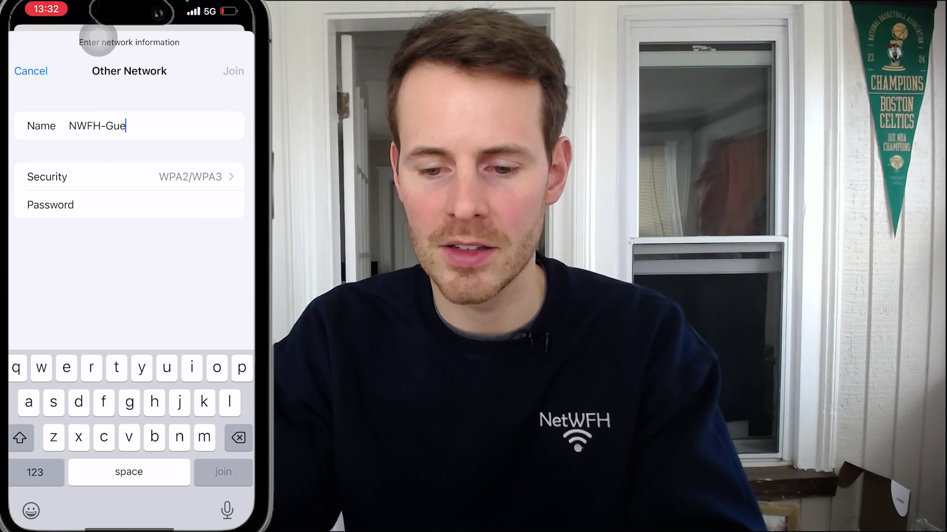